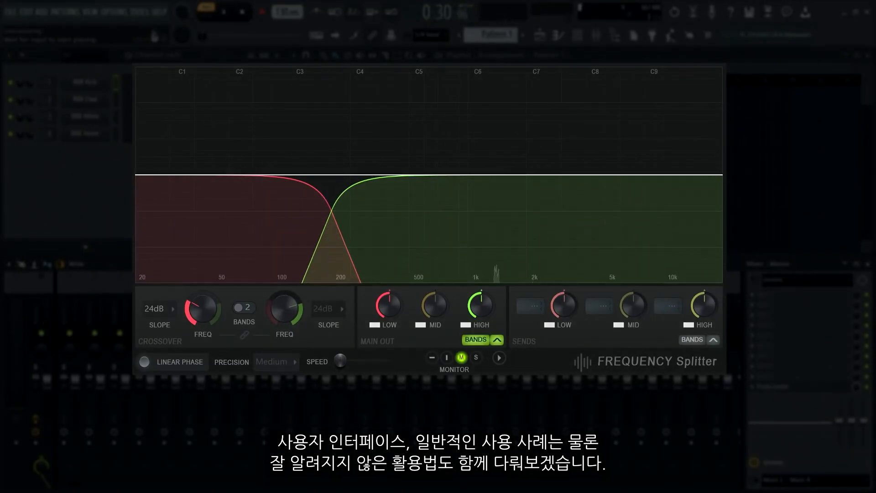
# Switch the crossover to three bands and enable both the histogram and the heatmap in the visualizer.
pyautogui.click(251, 311)
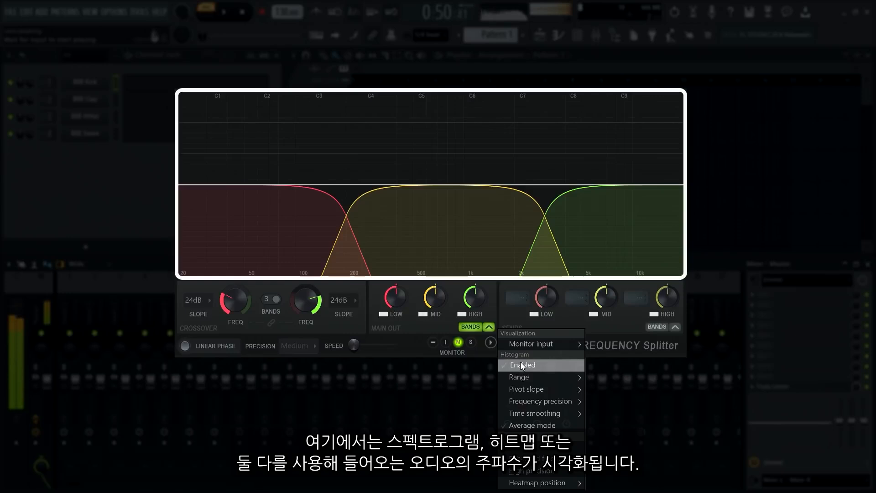
pyautogui.click(521, 364)
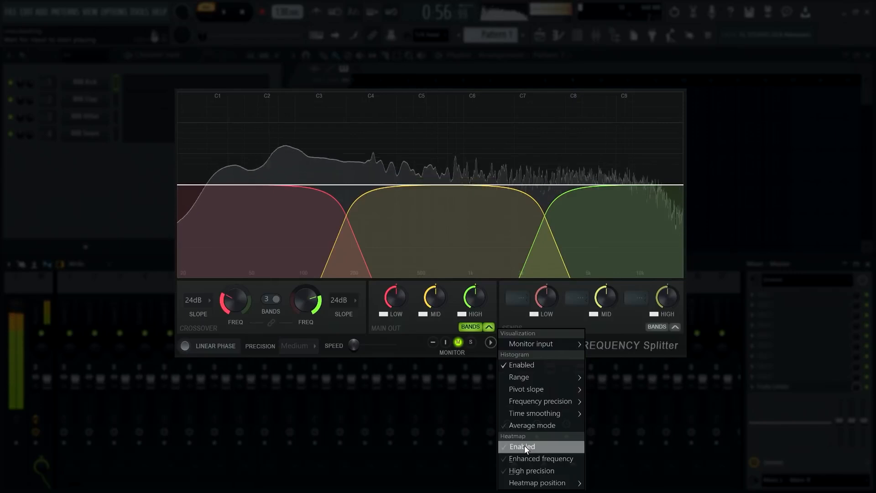
pyautogui.click(524, 446)
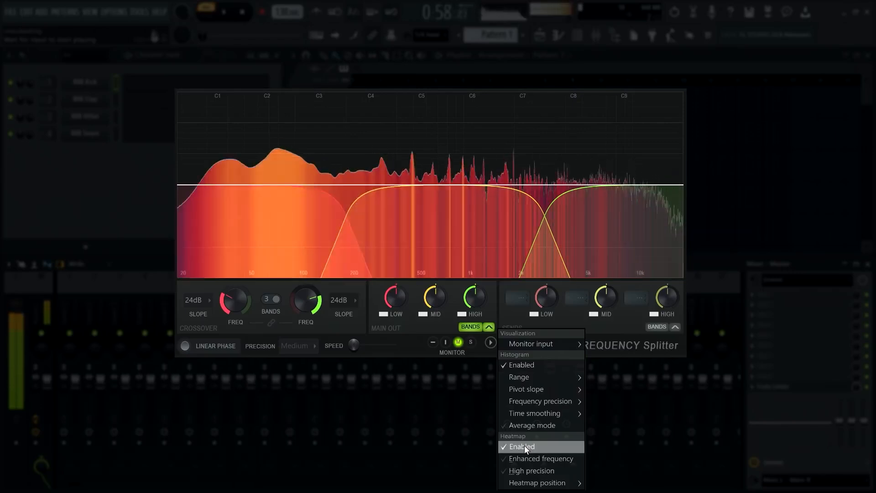
# Try the heatmap in the Top position and return it to Bottom.
pyautogui.moveTo(571, 483)
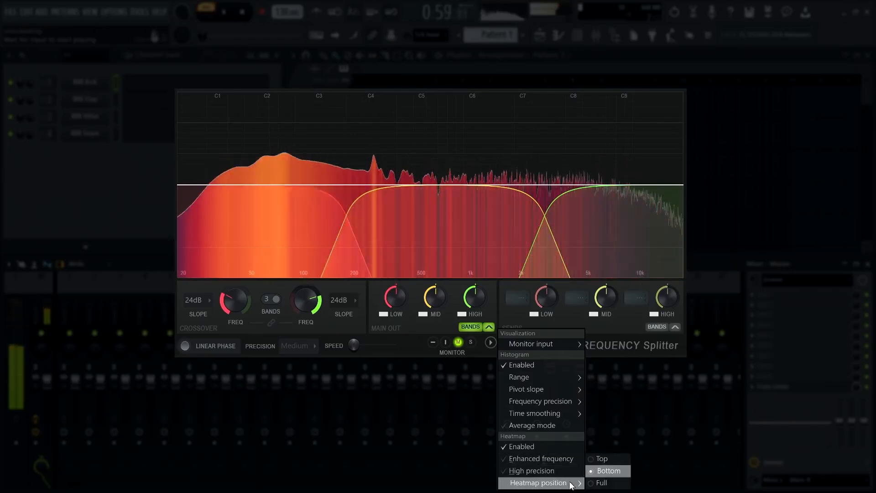
pyautogui.click(604, 460)
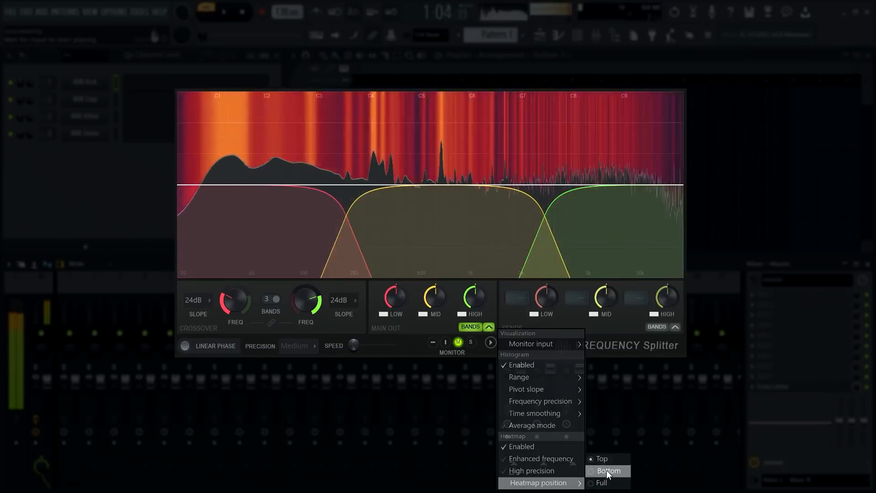
pyautogui.click(606, 470)
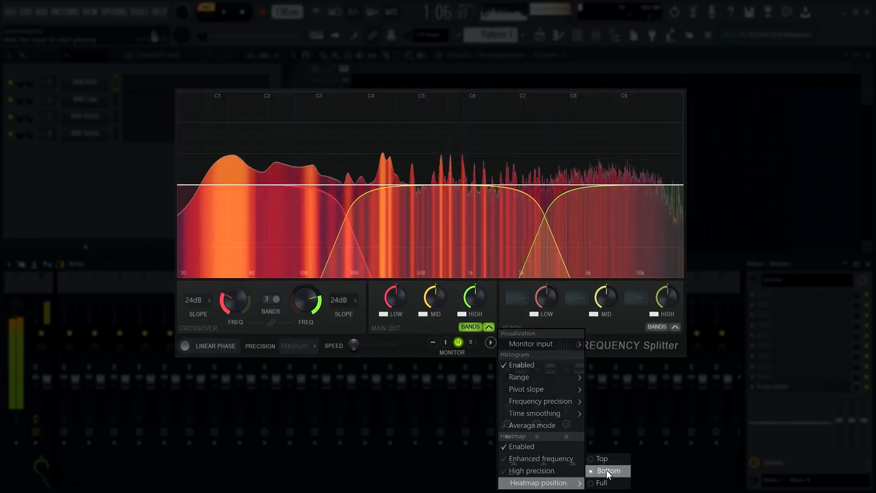
pyautogui.click(493, 343)
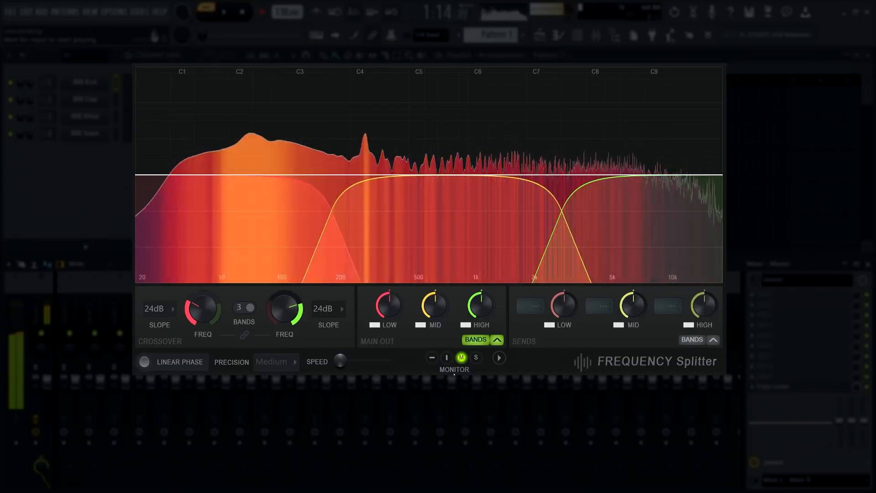
# Switch the visualizer monitor to the sends, to the input, and back to the main output.
pyautogui.click(475, 358)
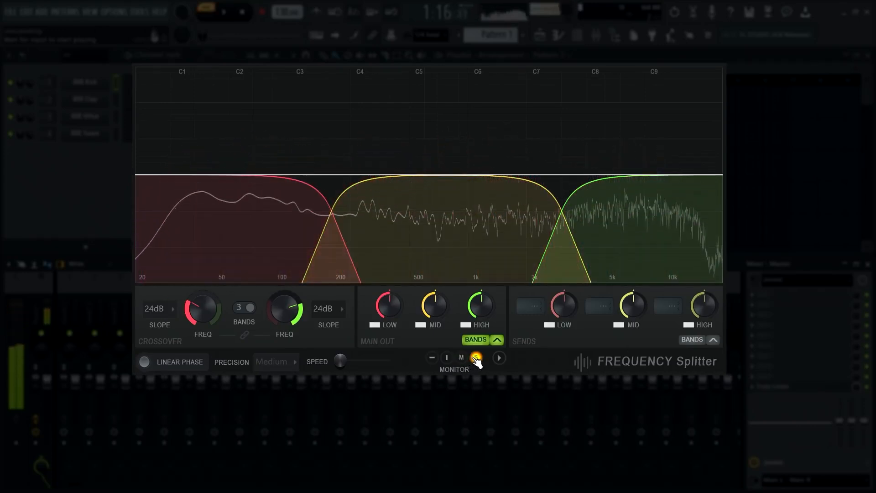
pyautogui.click(447, 358)
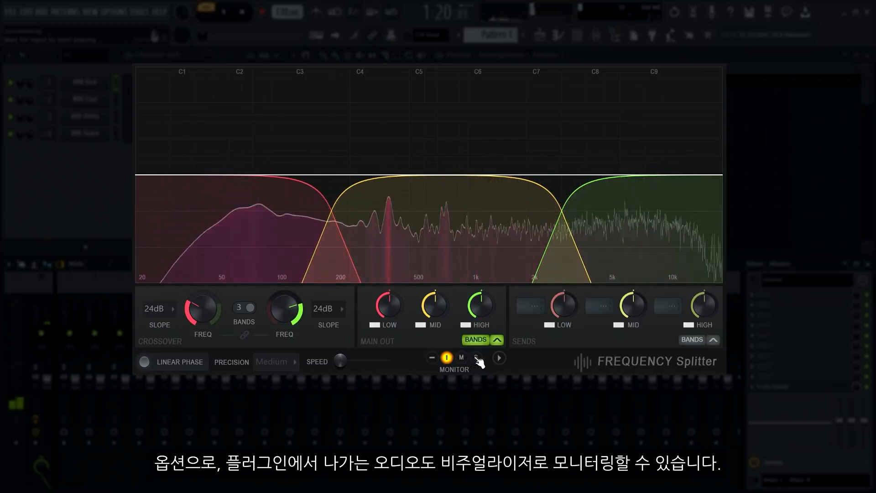
pyautogui.click(461, 358)
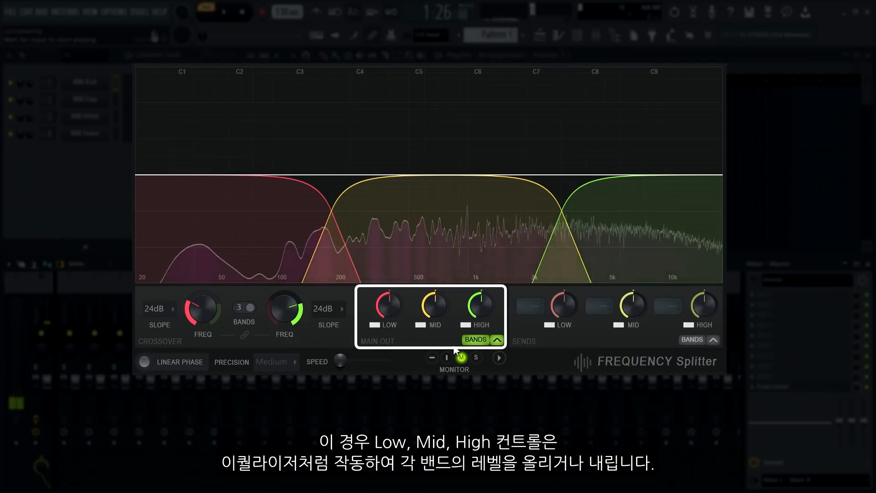
# Solo the High, Low and Mid main output bands one at a time, and release the solo at the end.
pyautogui.rightClick(466, 325)
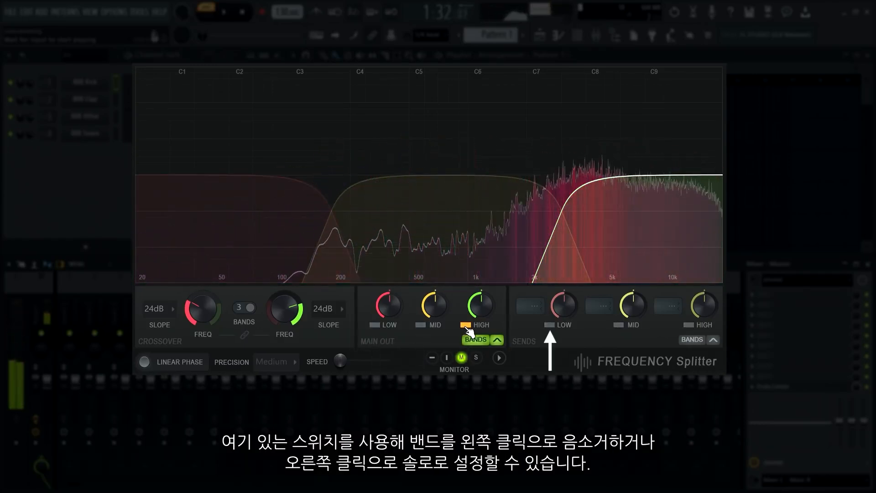
pyautogui.rightClick(465, 326)
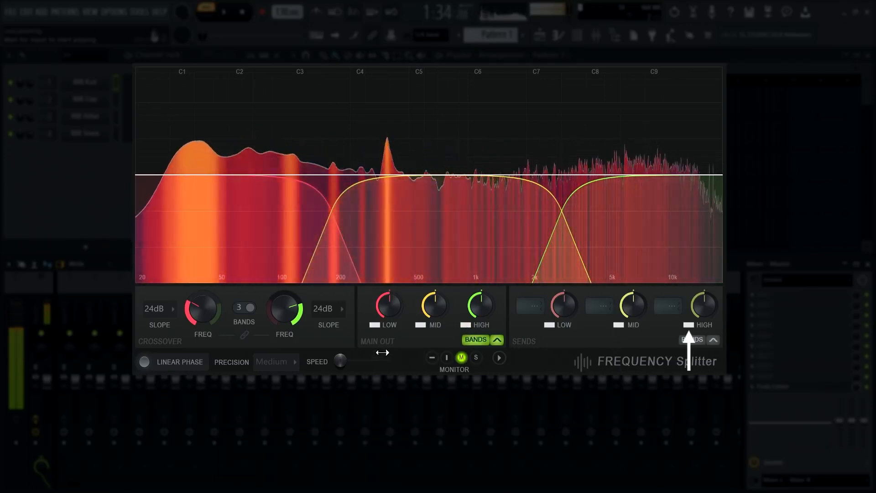
pyautogui.rightClick(375, 325)
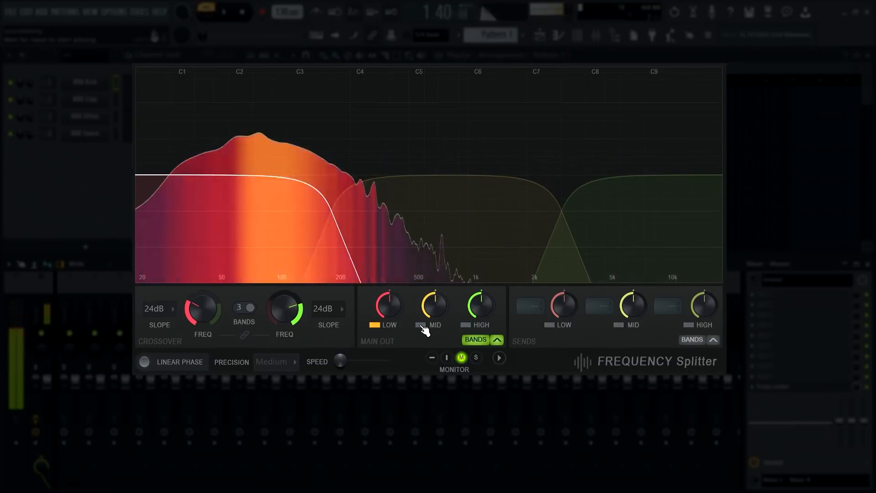
pyautogui.rightClick(420, 326)
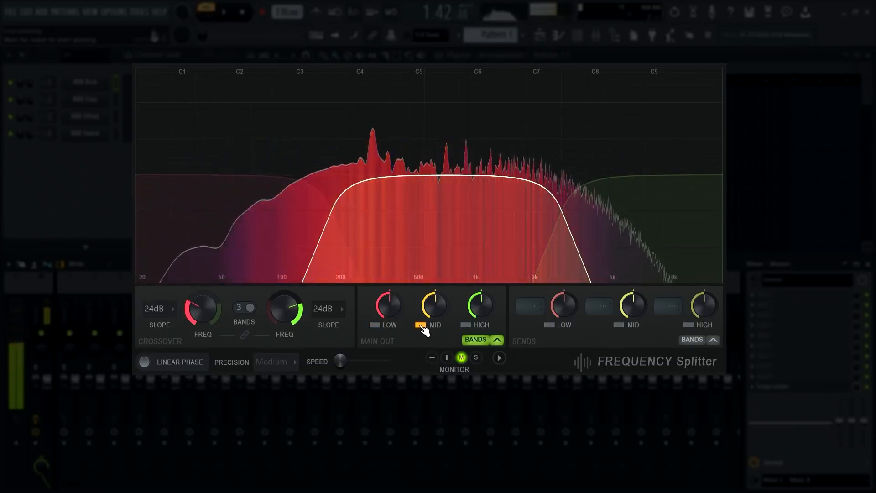
pyautogui.rightClick(467, 325)
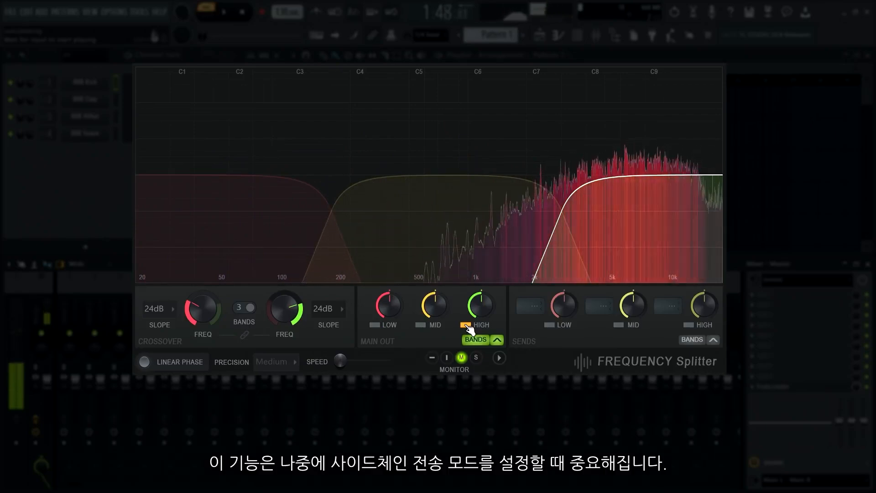
pyautogui.rightClick(468, 325)
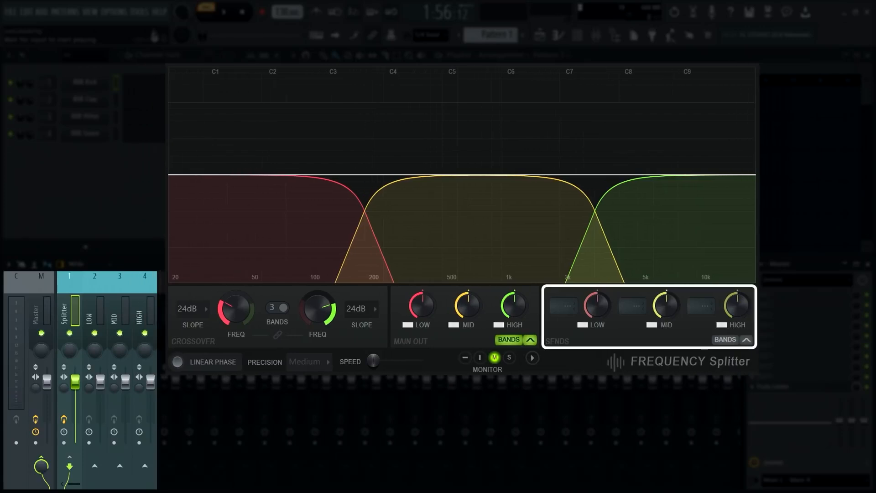
# Create sidechain sends from the Splitter mixer track to the LOW, MID and HIGH tracks.
pyautogui.click(567, 307)
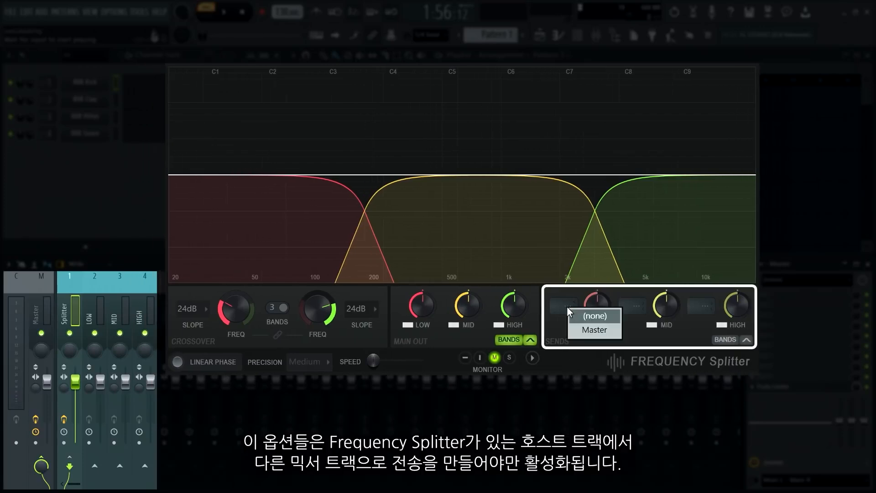
pyautogui.click(585, 309)
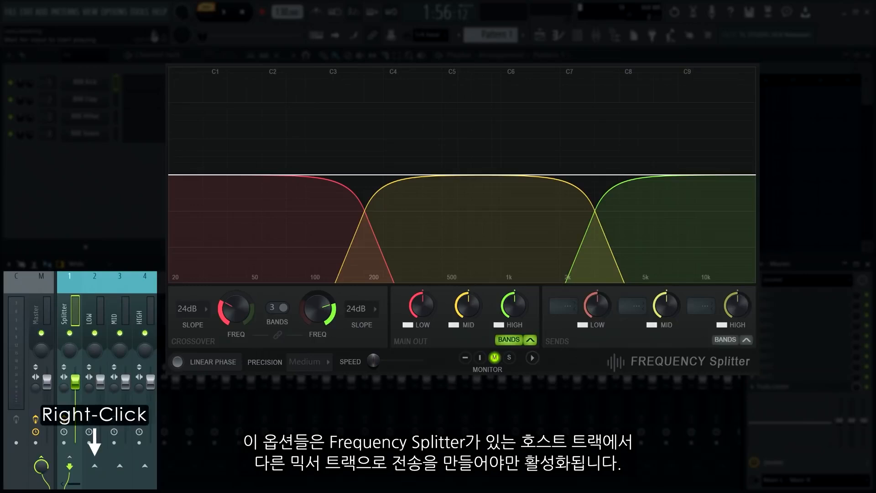
pyautogui.rightClick(98, 466)
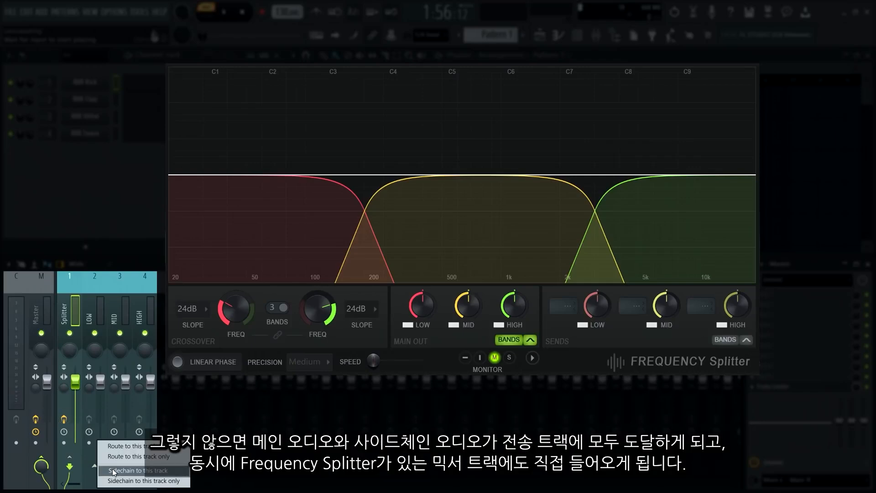
pyautogui.click(114, 470)
pyautogui.rightClick(120, 466)
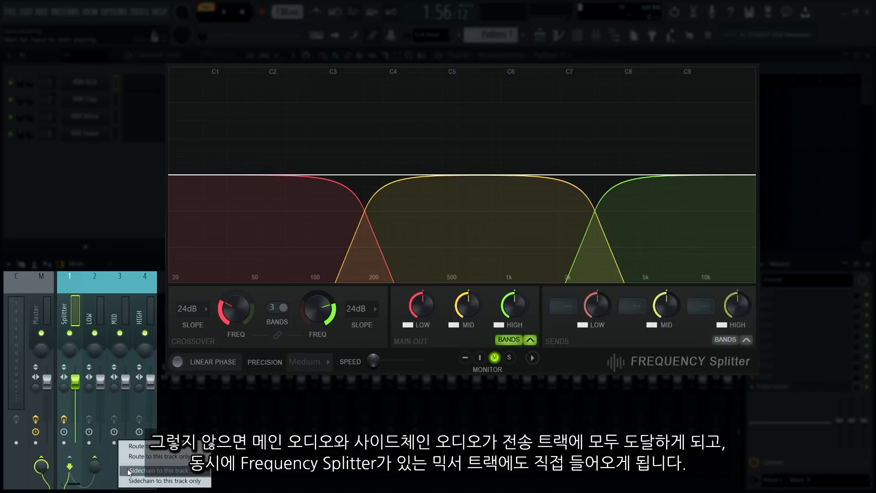
pyautogui.click(127, 469)
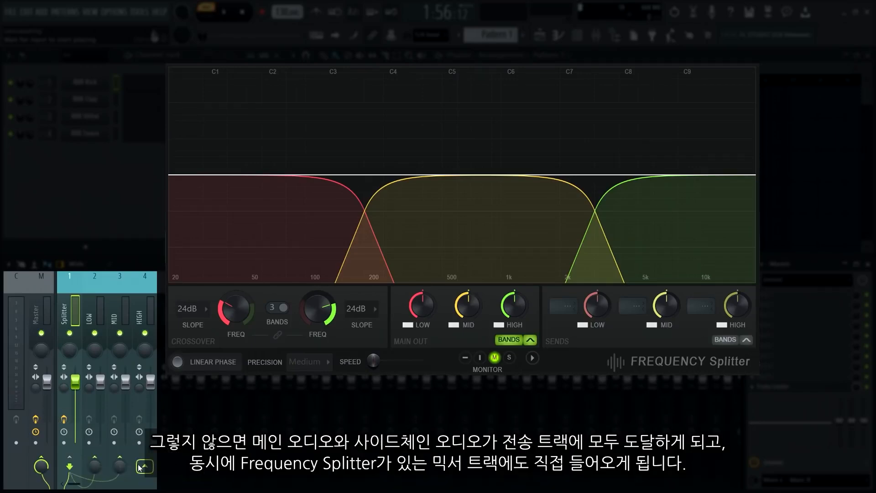
pyautogui.rightClick(142, 465)
pyautogui.click(154, 471)
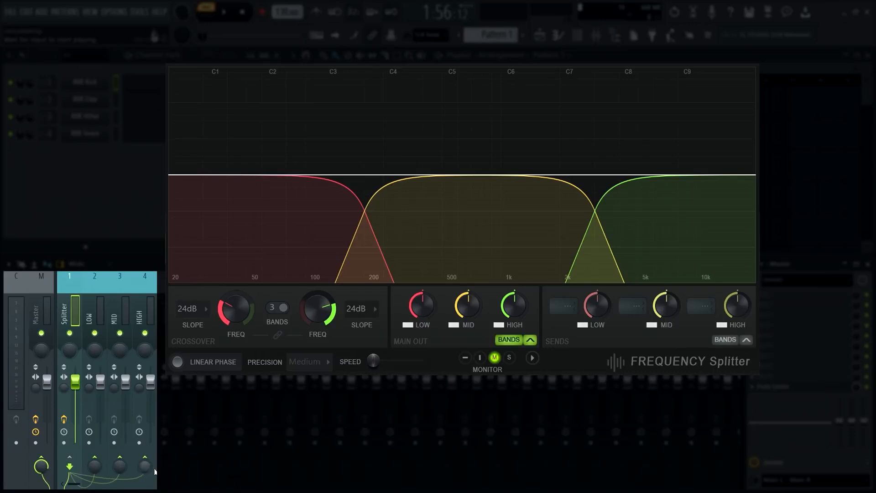
# Mute the Low, Mid and High main output bands and disconnect the Splitter track from the Master.
pyautogui.click(408, 325)
pyautogui.click(453, 325)
pyautogui.click(498, 325)
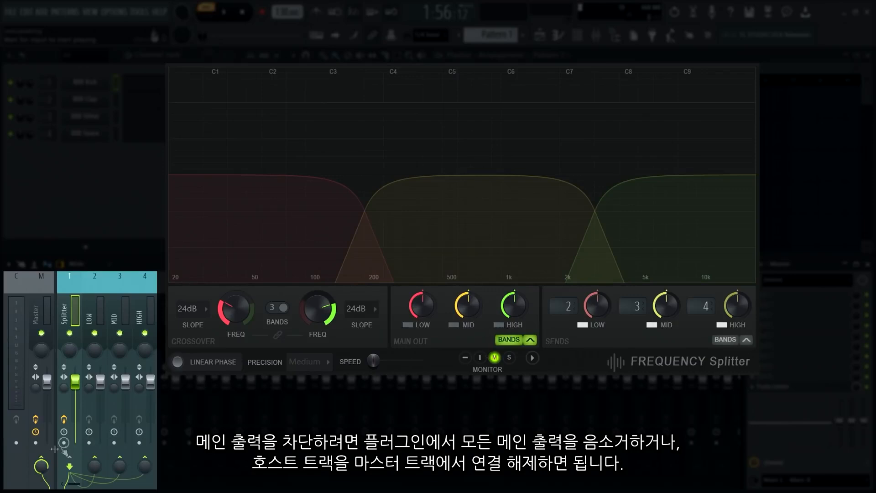
pyautogui.click(43, 460)
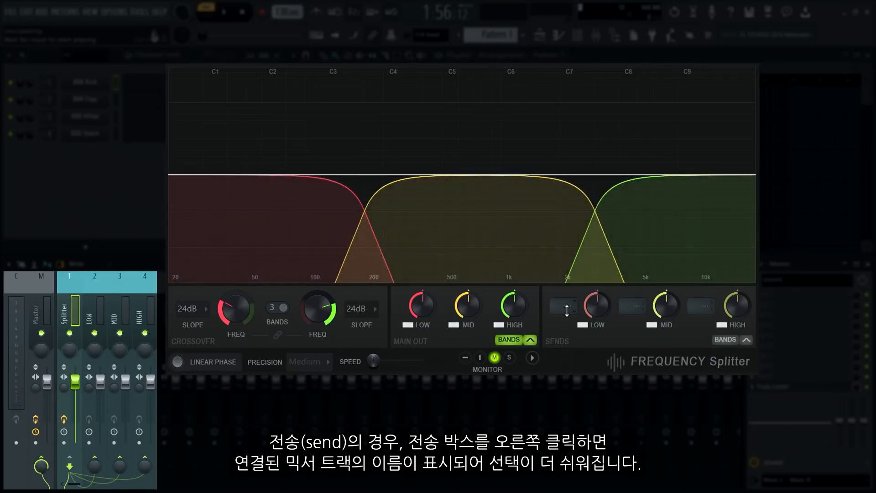
# Assign the Low, Mid and High band sends to the LOW, MID and HIGH mixer tracks.
pyautogui.rightClick(567, 309)
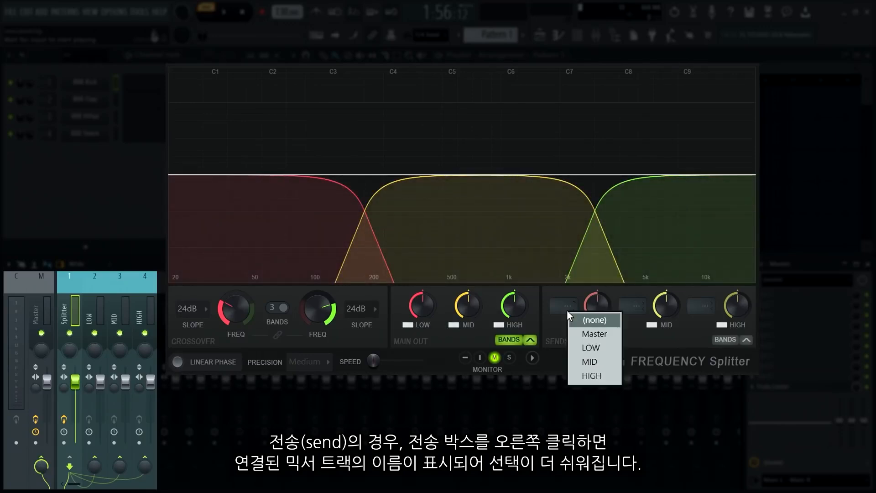
pyautogui.click(580, 347)
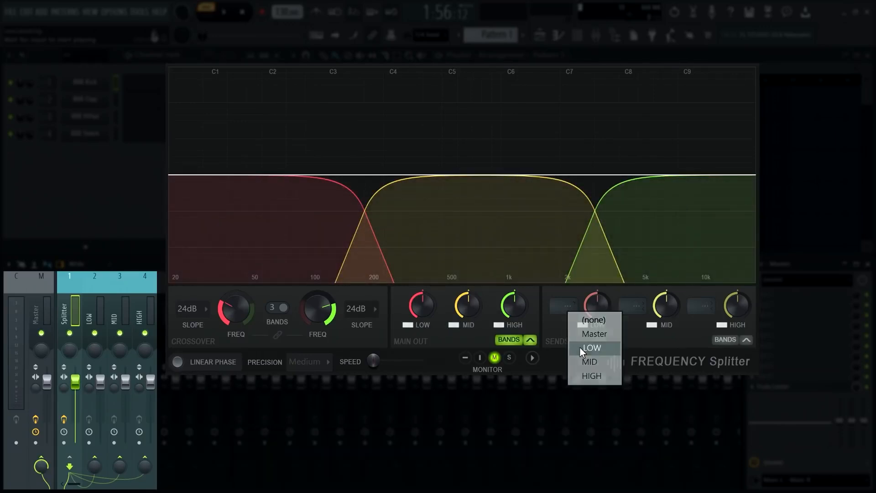
pyautogui.rightClick(637, 308)
pyautogui.click(649, 355)
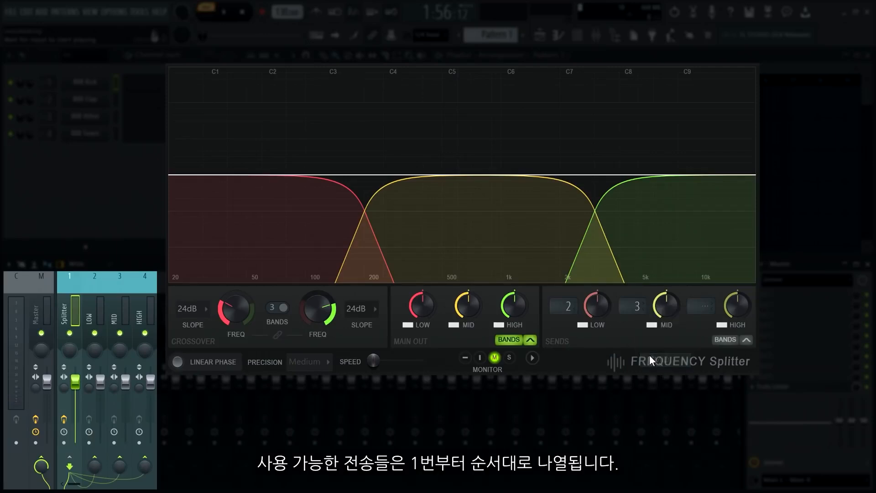
pyautogui.rightClick(695, 309)
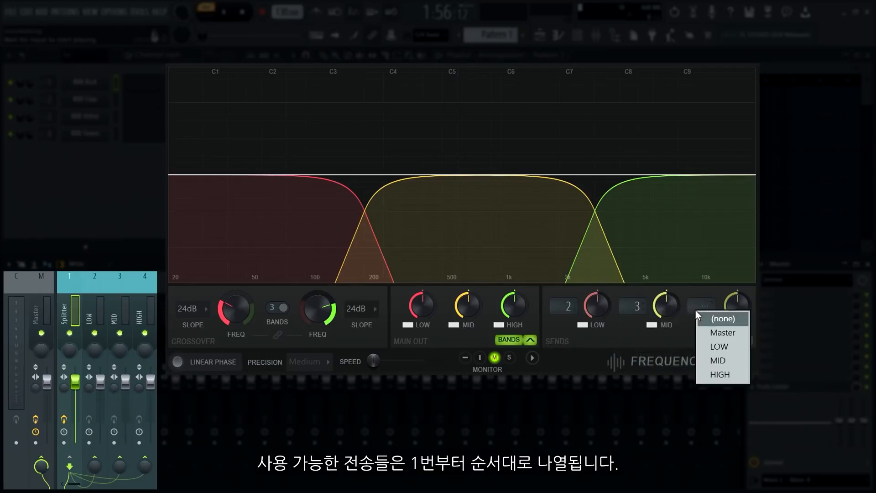
pyautogui.click(711, 373)
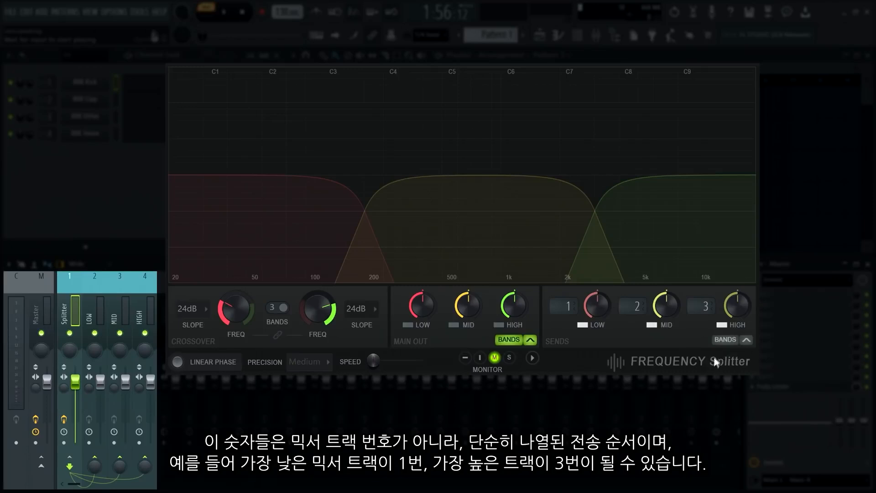
# Display the send bands in the visualizer and set both crossover slopes to 96dB.
pyautogui.click(726, 340)
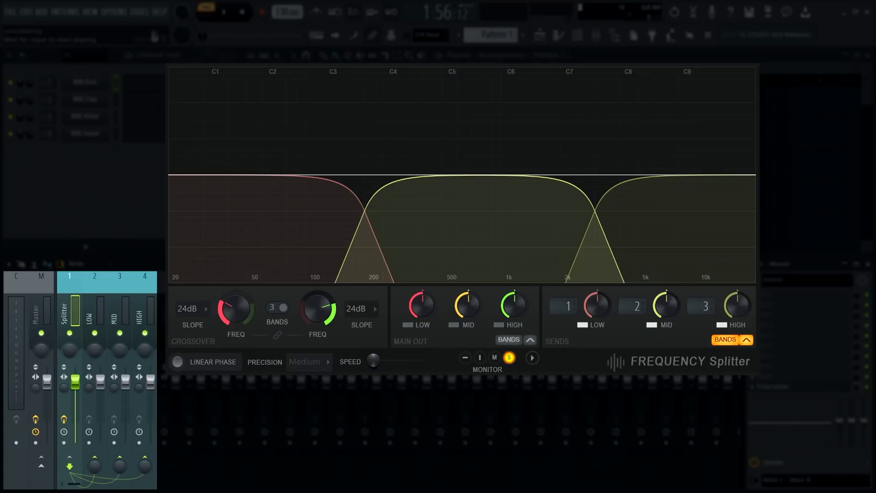
pyautogui.click(187, 309)
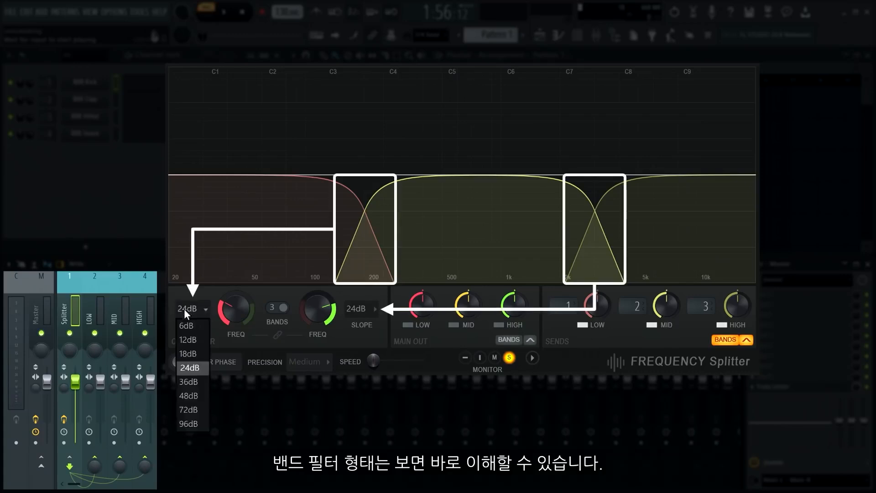
pyautogui.click(183, 423)
pyautogui.click(363, 309)
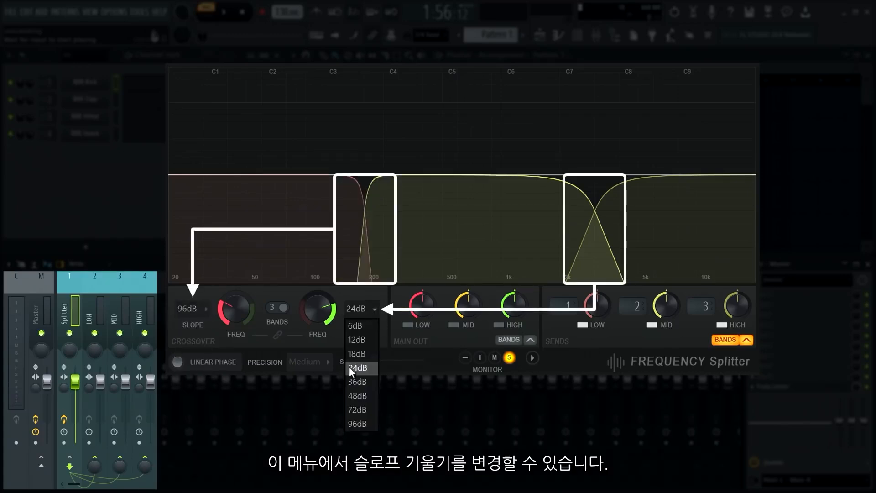
pyautogui.click(346, 420)
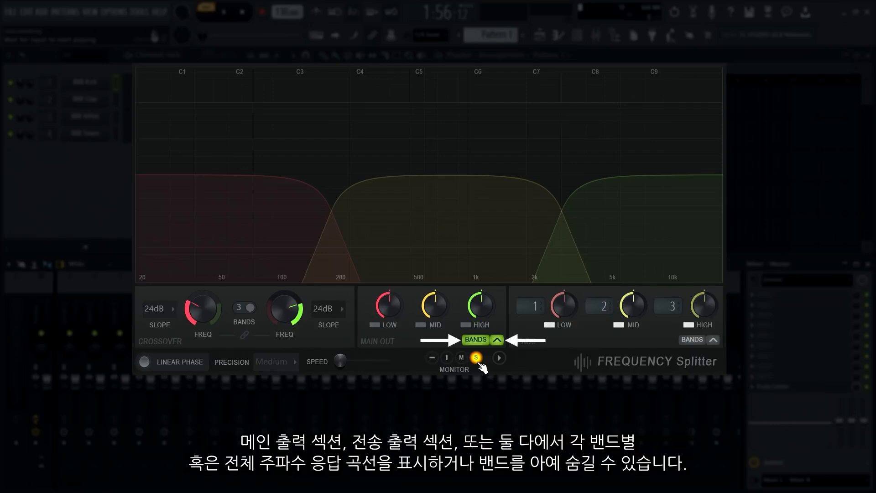
# Toggle the overall frequency response curves of the main output and the sends in the visualizer.
pyautogui.click(499, 340)
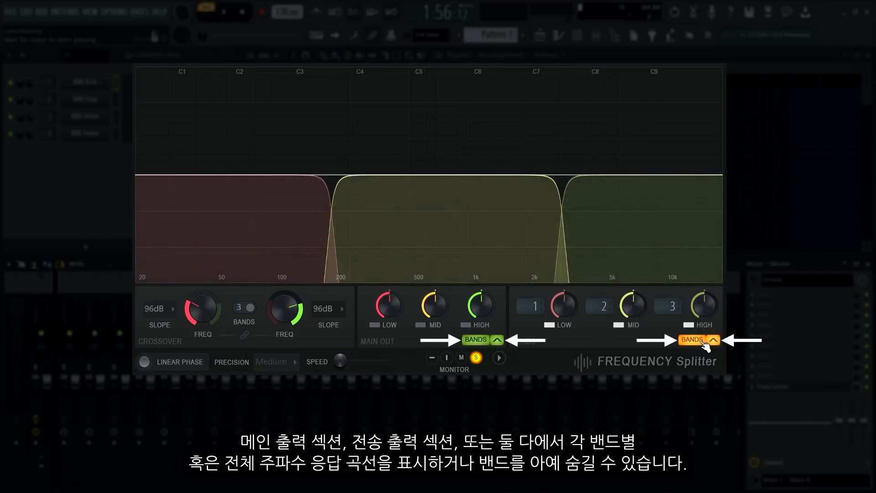
pyautogui.click(714, 341)
pyautogui.click(496, 340)
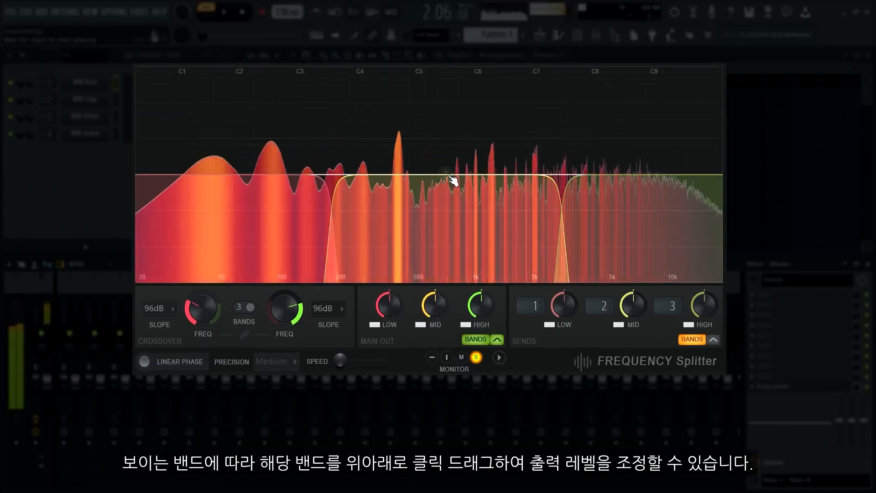
# Adjust the Mid band's level in the visualizer, first showing only the main output bands, then only the send bands.
pyautogui.click(692, 341)
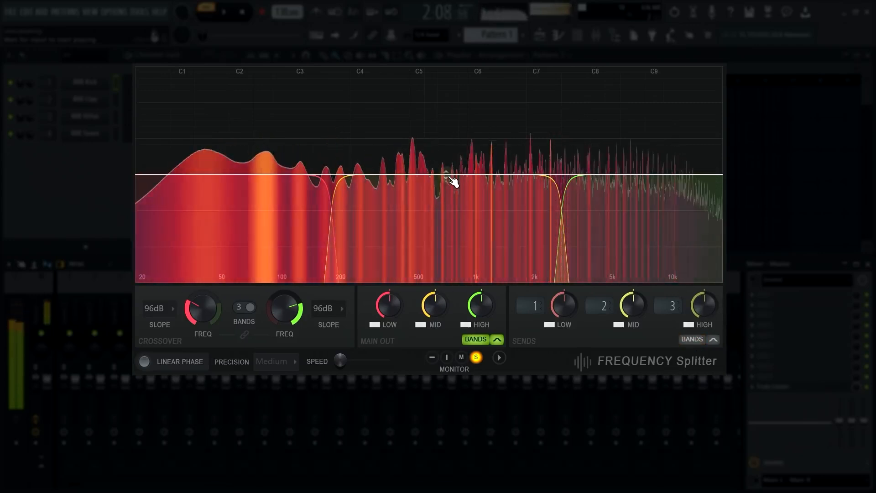
pyautogui.moveTo(446, 155); pyautogui.dragTo(446, 141)
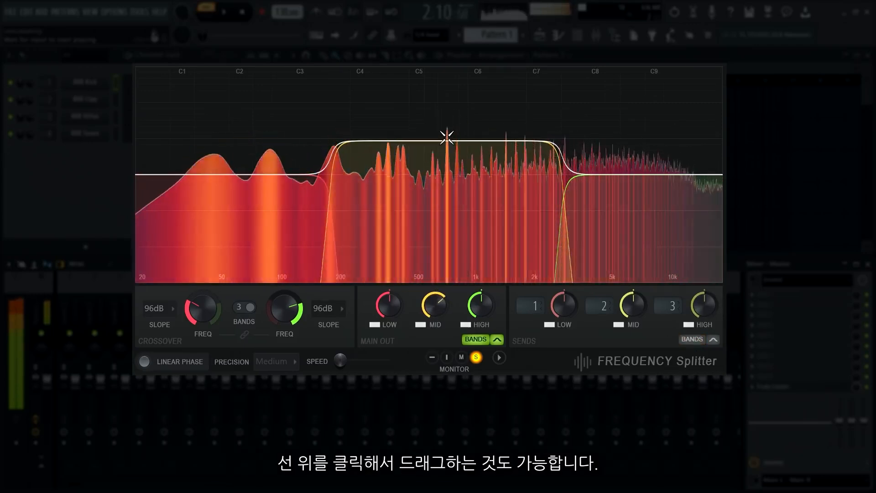
pyautogui.click(692, 339)
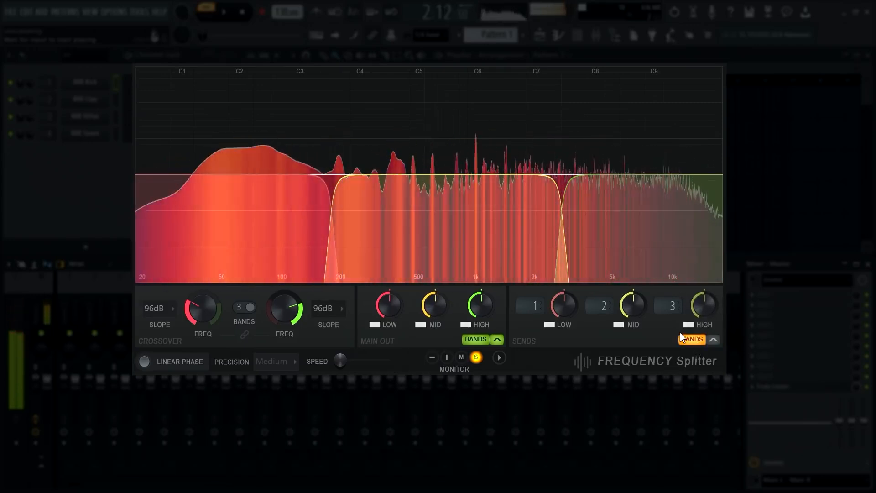
pyautogui.click(472, 341)
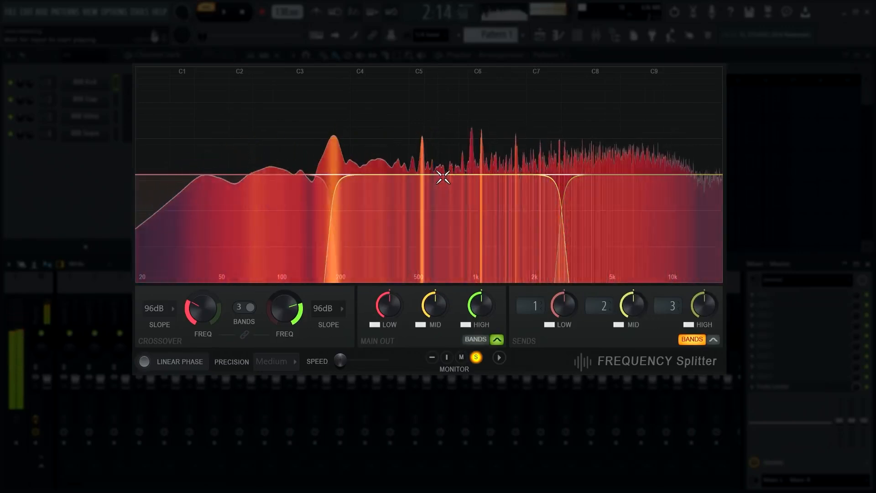
pyautogui.moveTo(445, 161)
pyautogui.mouseDown()
pyautogui.moveTo(446, 220)
pyautogui.moveTo(440, 174)
pyautogui.mouseUp()
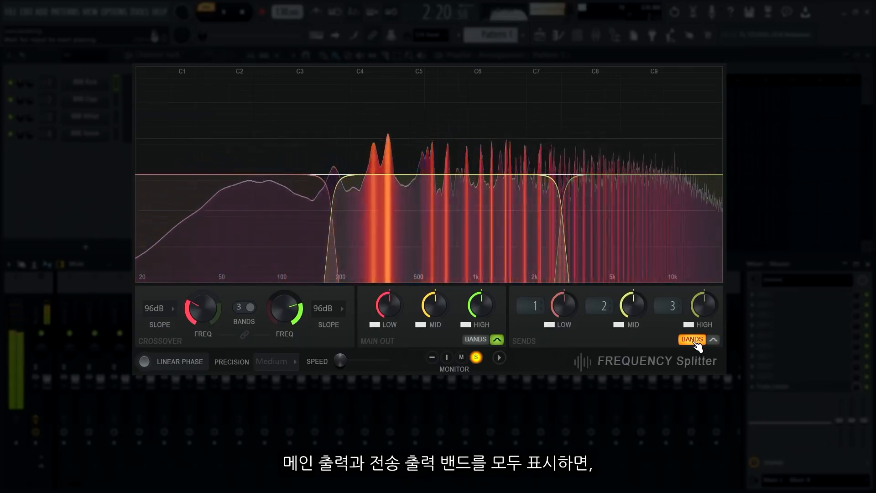
# Display the main output bands alongside the send bands and adjust the High band's level directly in the visualizer.
pyautogui.click(475, 338)
pyautogui.moveTo(639, 174)
pyautogui.mouseDown()
pyautogui.moveTo(640, 151)
pyautogui.moveTo(642, 173)
pyautogui.mouseUp()
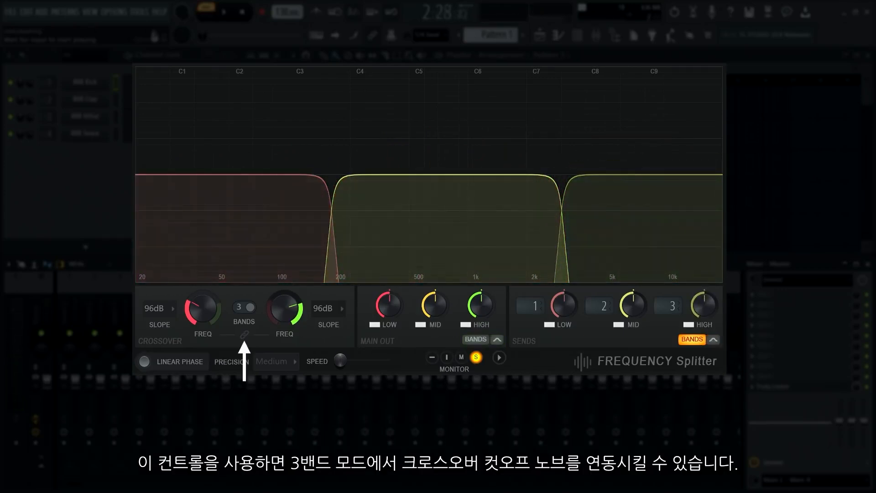
# Link the two crossover cutoff frequencies and lower them slightly together.
pyautogui.click(244, 335)
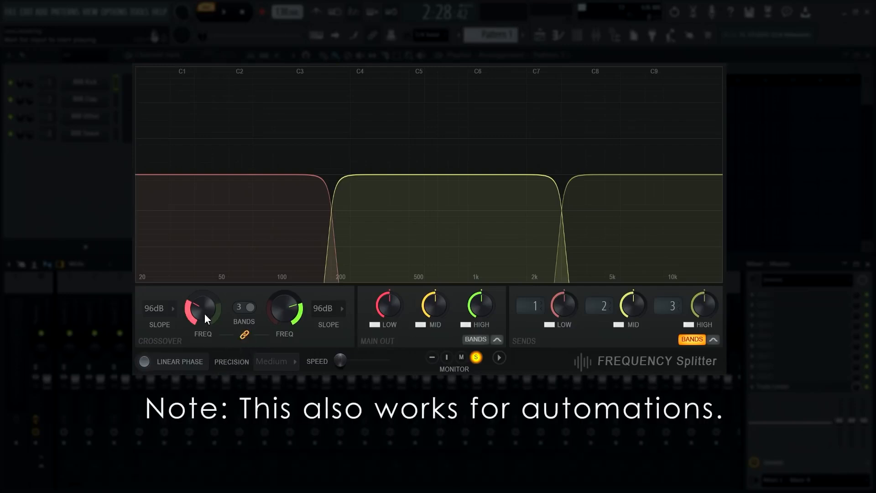
pyautogui.moveTo(206, 313)
pyautogui.mouseDown()
pyautogui.moveTo(206, 295)
pyautogui.moveTo(207, 315)
pyautogui.mouseUp()
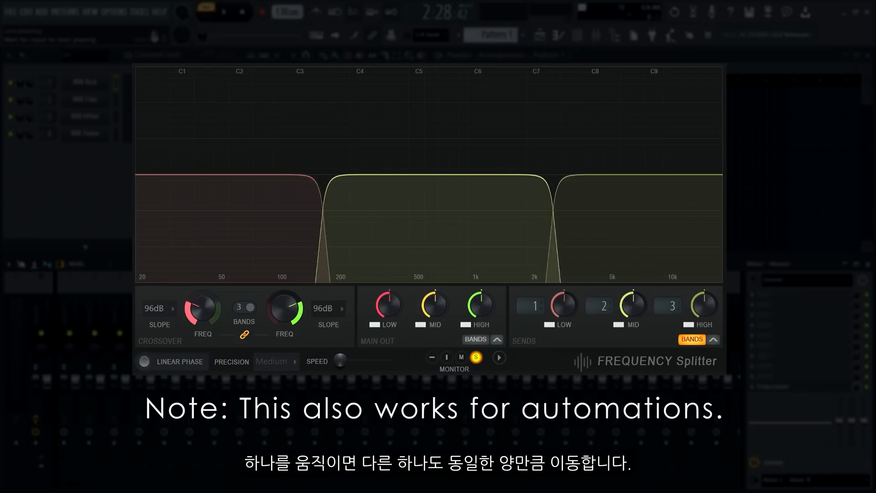
# Mute the Low and High send bands and sweep the linked crossover frequencies during playback.
pyautogui.click(549, 324)
pyautogui.click(688, 324)
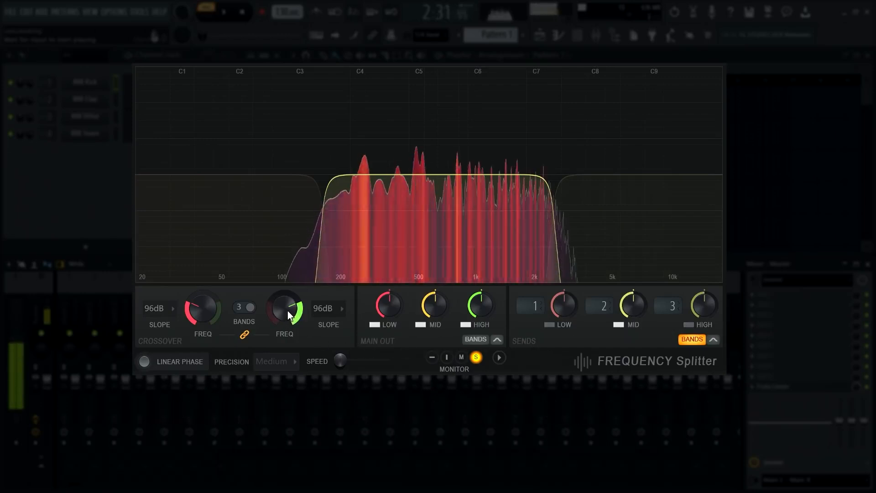
pyautogui.moveTo(288, 310); pyautogui.dragTo(287, 323)
pyautogui.moveTo(202, 305)
pyautogui.mouseDown()
pyautogui.moveTo(202, 288)
pyautogui.moveTo(204, 320)
pyautogui.moveTo(203, 294)
pyautogui.moveTo(203, 308)
pyautogui.mouseUp()
pyautogui.press('space')
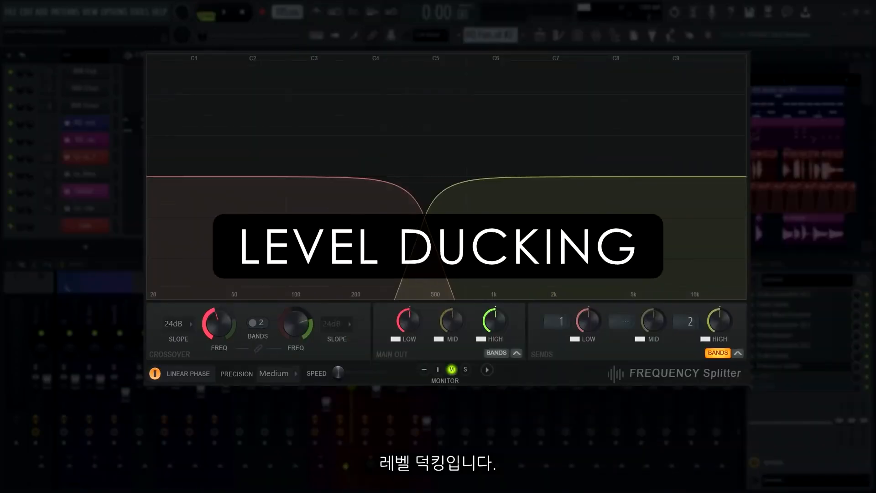
# Play the level ducking example and sweep the low crossover frequency up and back down.
pyautogui.press('space')
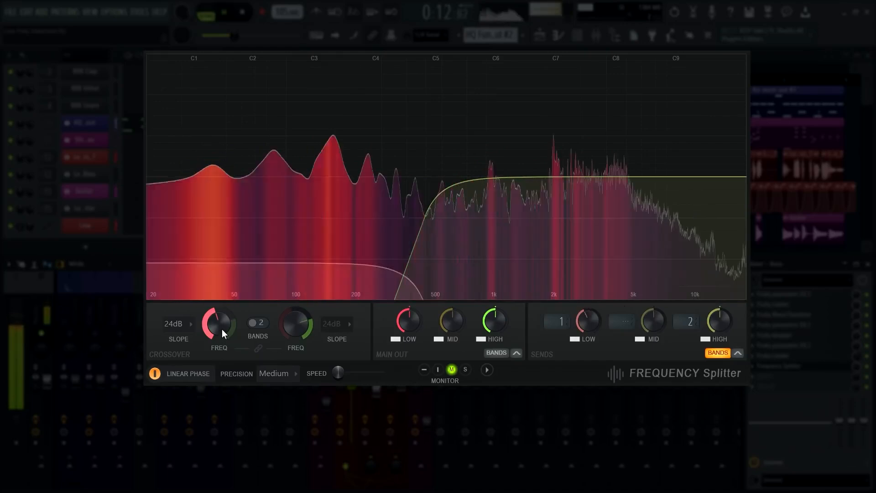
pyautogui.moveTo(221, 327); pyautogui.dragTo(221, 313)
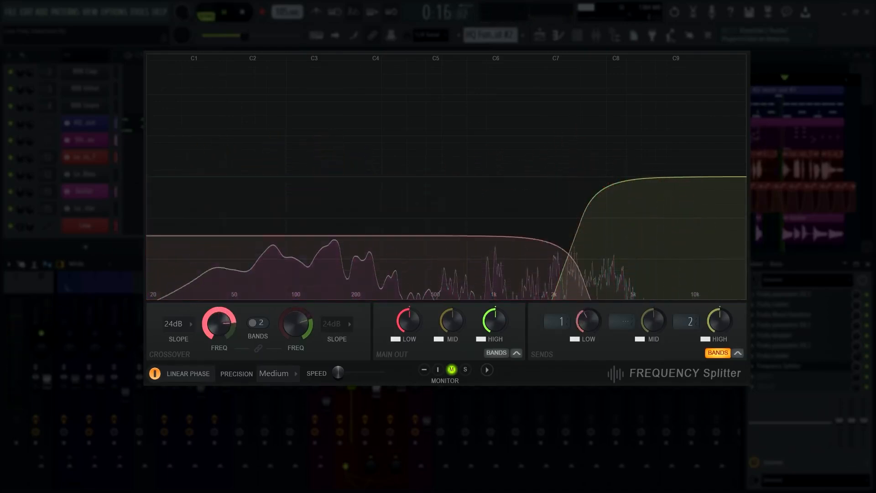
pyautogui.moveTo(222, 319); pyautogui.dragTo(223, 332)
pyautogui.press('space')
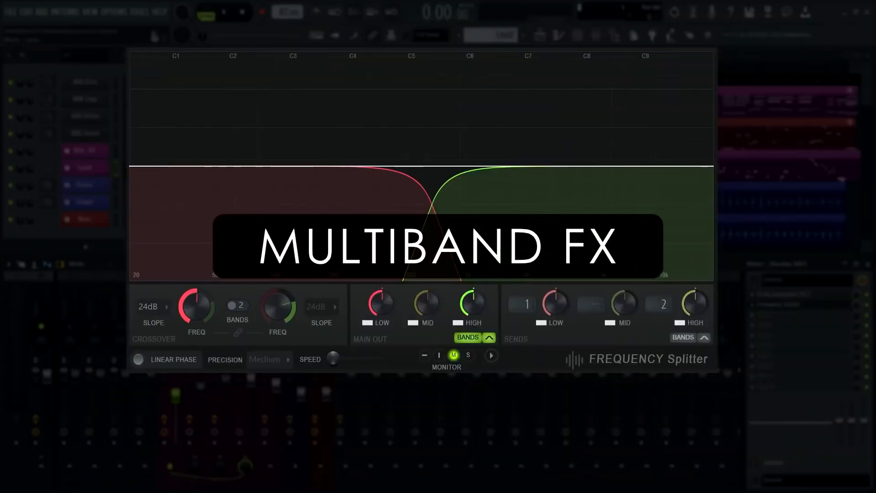
# Play the multiband FX example and compare the Dry track against the LOW and MID/HIGH effect tracks by toggling between them.
pyautogui.press('space')
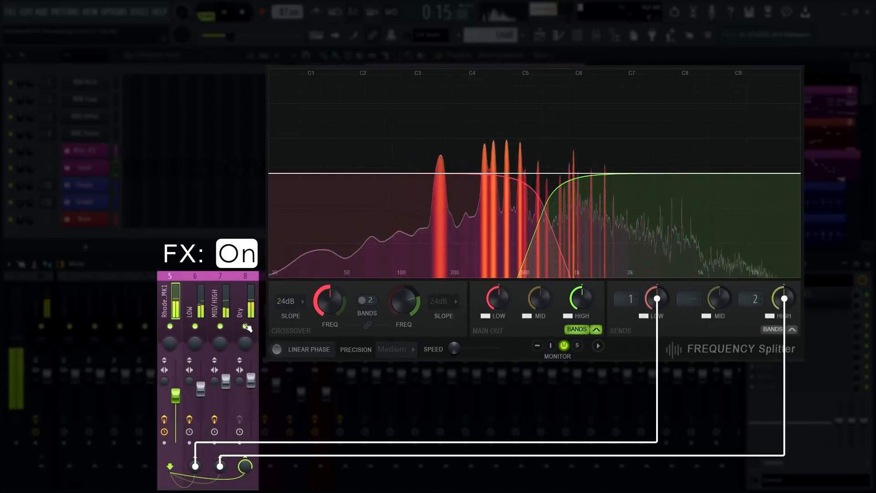
pyautogui.rightClick(245, 326)
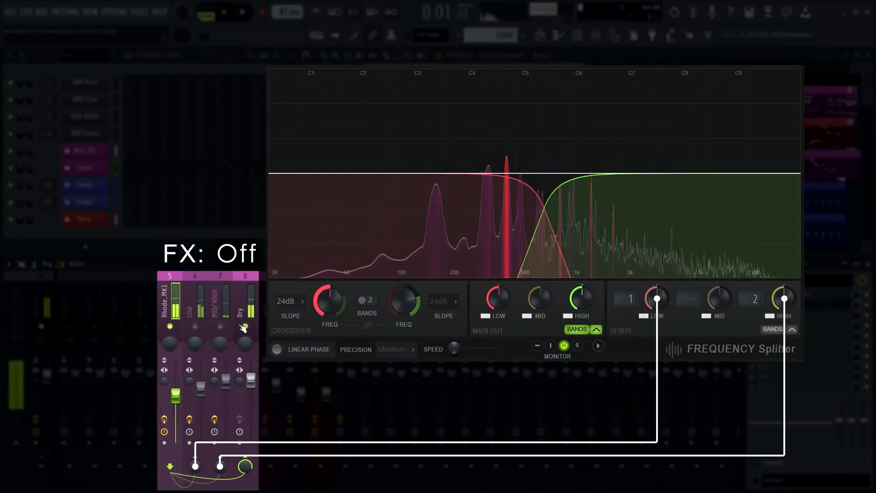
pyautogui.rightClick(246, 326)
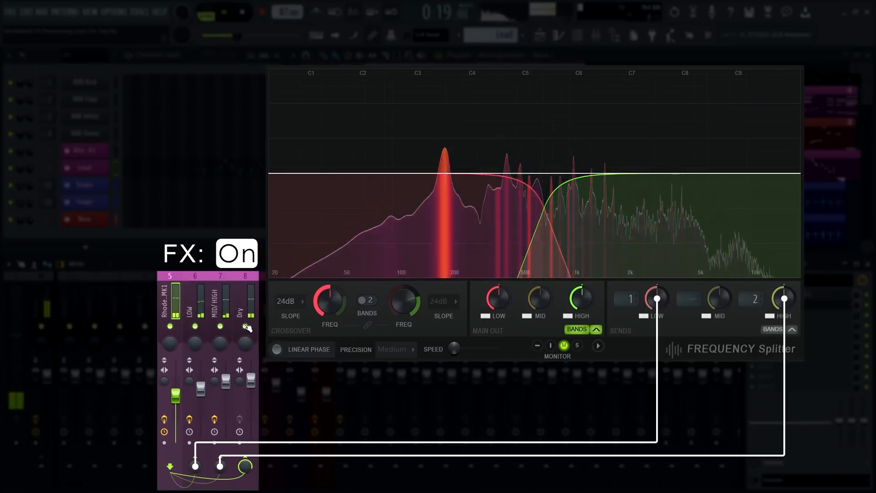
pyautogui.rightClick(245, 326)
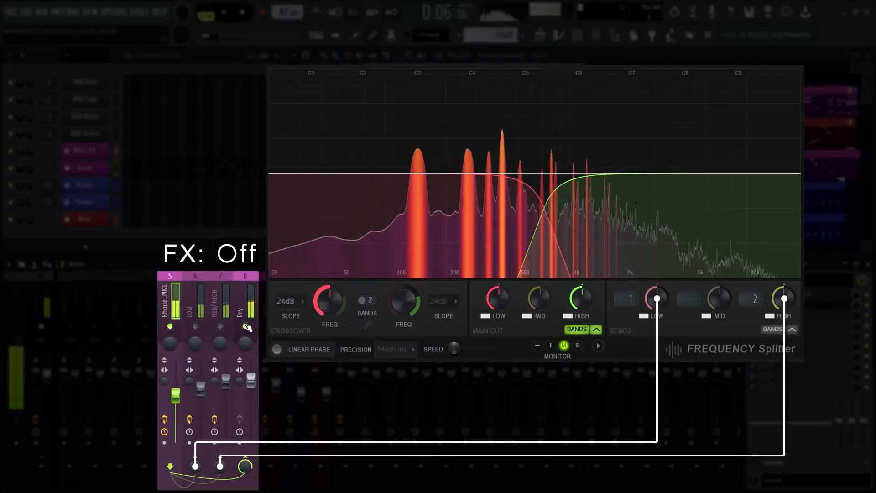
pyautogui.rightClick(245, 326)
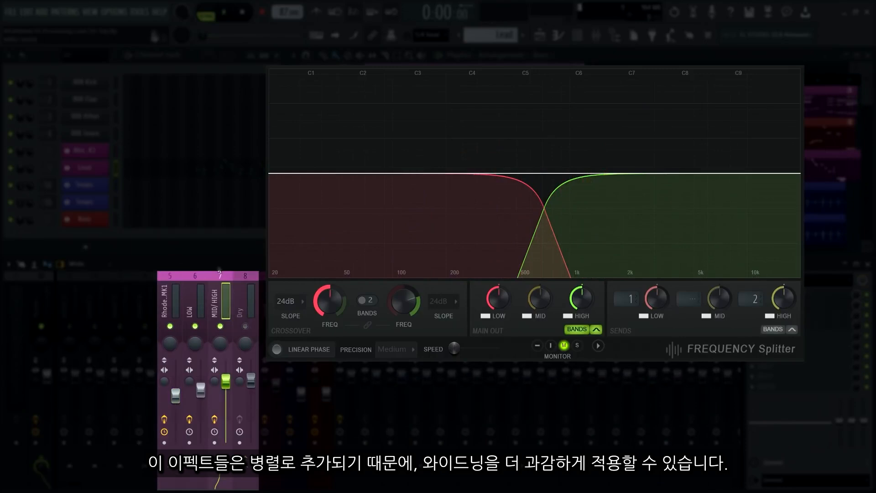
# Adjust the LOW mixer track's stereo separation during playback and select the Rhode_MK1 track.
pyautogui.press('space')
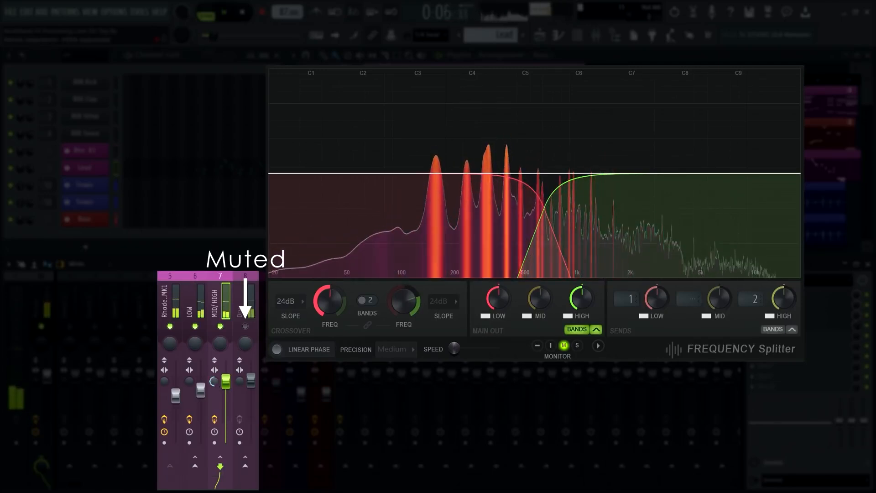
pyautogui.click(190, 379)
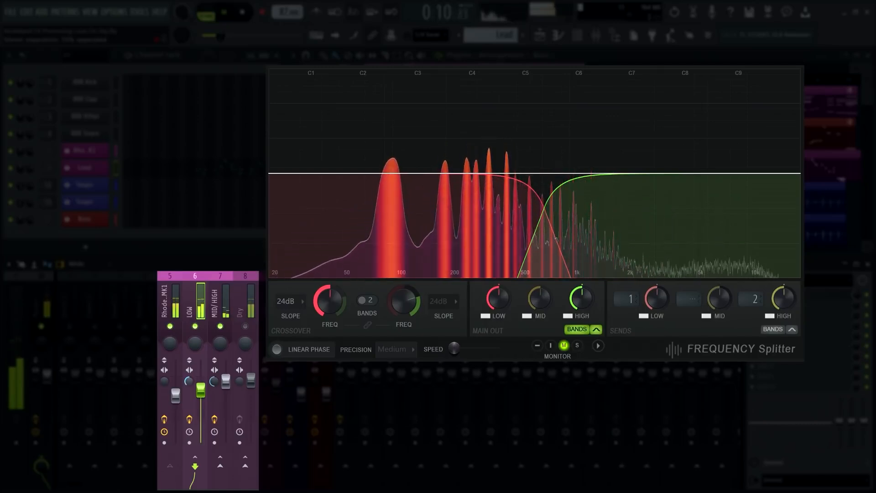
pyautogui.click(178, 310)
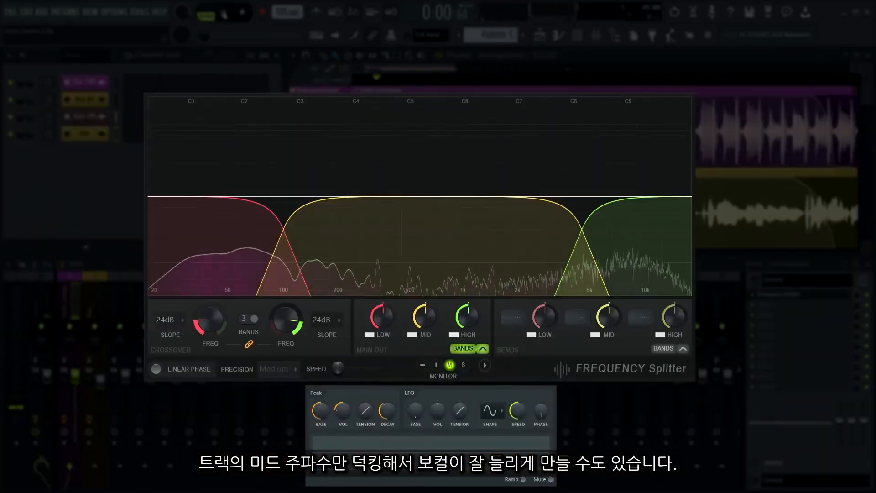
# Stop the automated band output example, and play and stop the steep low-band filter sweep example.
pyautogui.press('space')
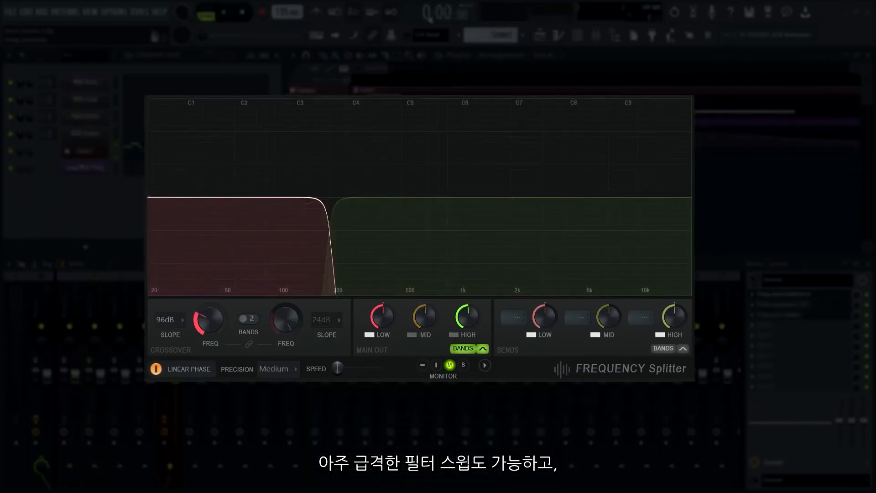
pyautogui.click(232, 12)
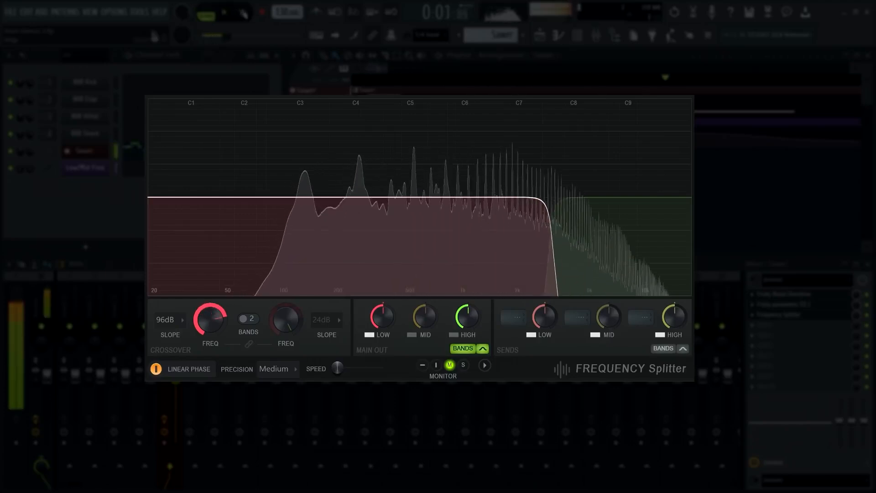
pyautogui.click(242, 13)
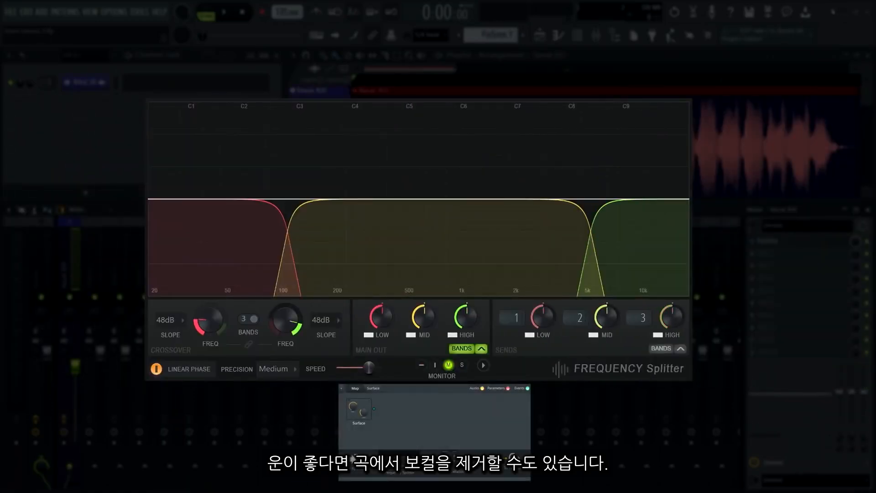
# Play the vocal removal example and fine-tune the high and low crossover frequencies around the vocal range.
pyautogui.press('space')
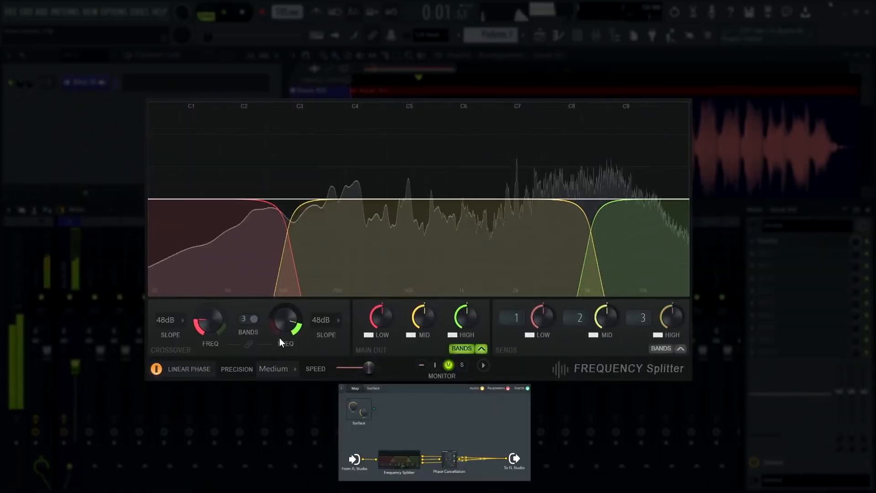
pyautogui.moveTo(280, 342)
pyautogui.mouseDown()
pyautogui.moveTo(280, 376)
pyautogui.moveTo(280, 334)
pyautogui.mouseUp()
pyautogui.moveTo(210, 320); pyautogui.dragTo(210, 343)
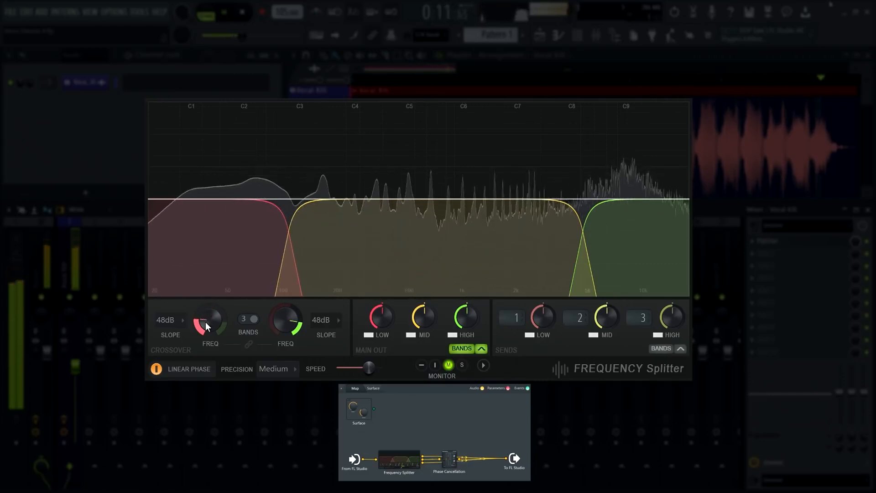
pyautogui.press('space')
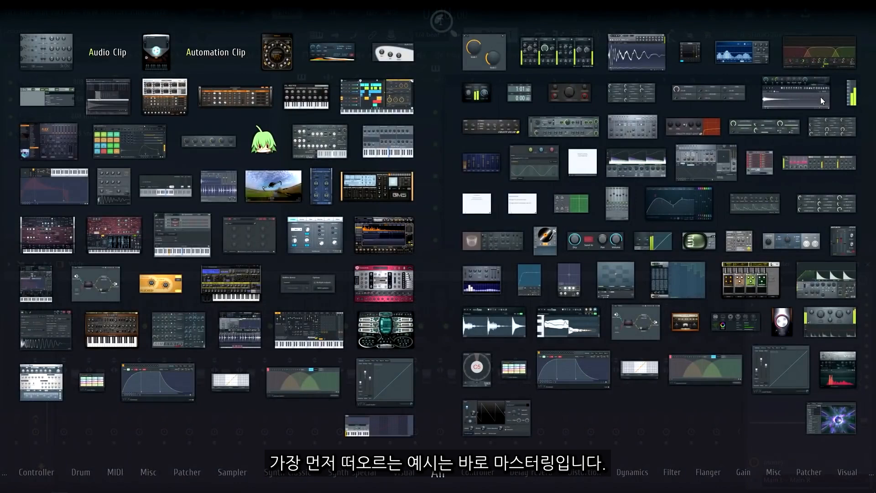
# Load the Patcher effect into an empty slot on the Master mixer track.
pyautogui.write('pat')
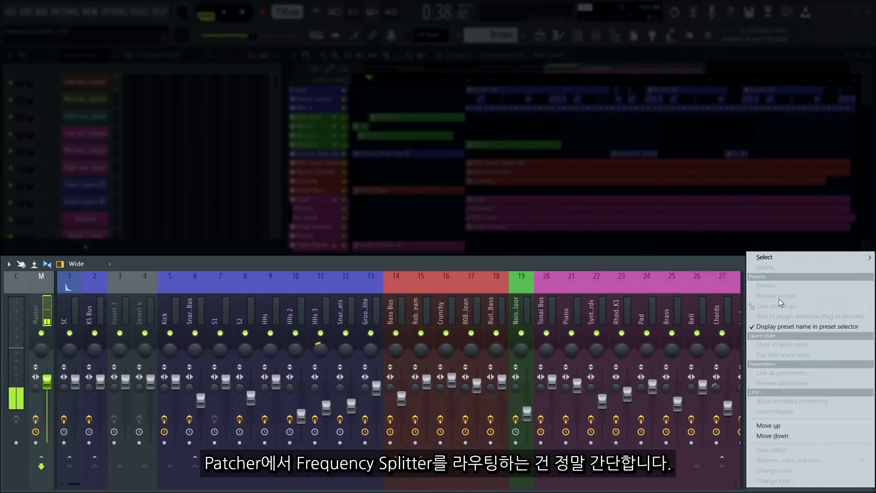
pyautogui.moveTo(771, 257)
pyautogui.moveTo(729, 353)
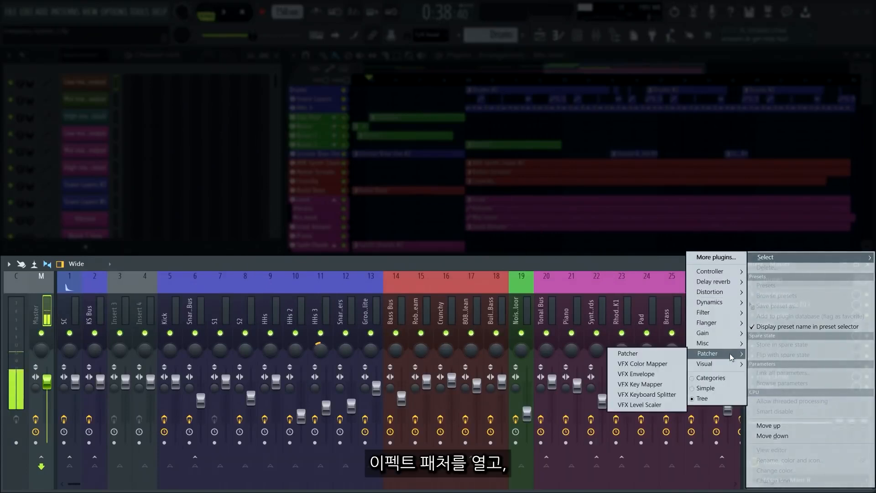
pyautogui.click(628, 353)
# Add the Frequency Splitter effect plugin to the Patcher map.
pyautogui.rightClick(217, 280)
pyautogui.moveTo(250, 296)
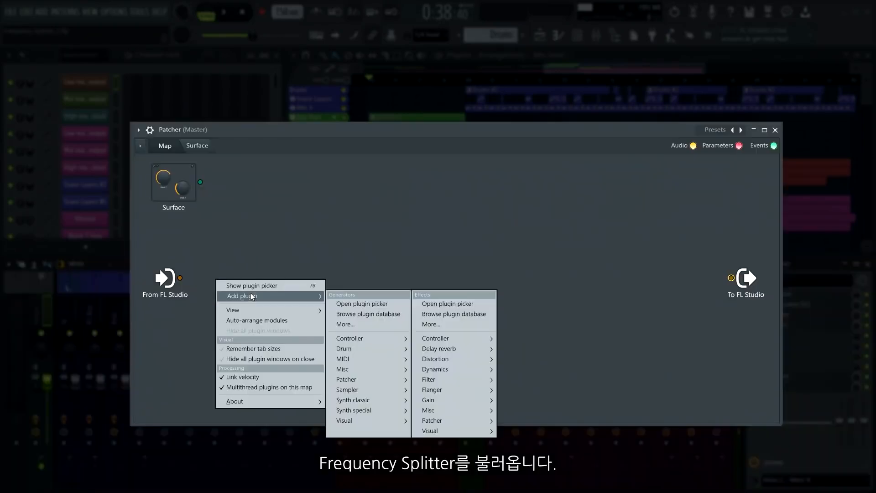
pyautogui.moveTo(431, 379)
pyautogui.click(531, 389)
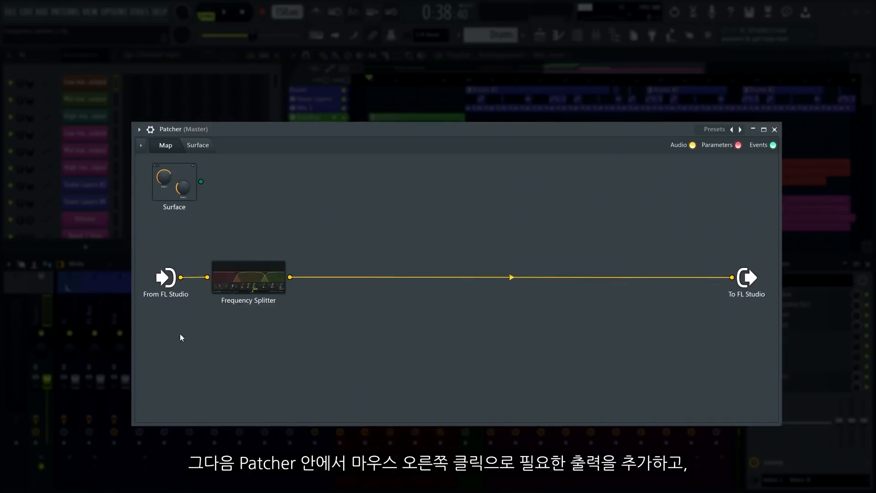
# Activate Frequency Splitter's audio outputs Send 1, Send 2 and Send 3, deactivate Main Output, and open the plugin's editor.
pyautogui.rightClick(252, 286)
pyautogui.moveTo(309, 347)
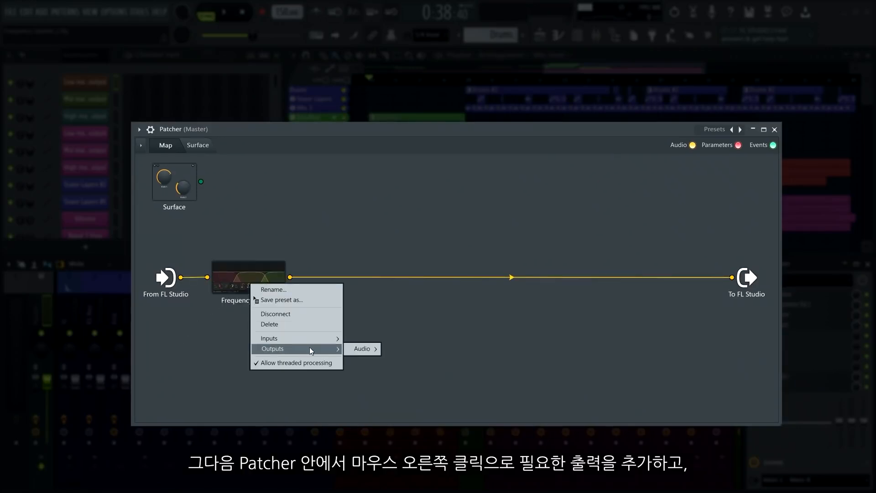
pyautogui.moveTo(371, 350)
pyautogui.click(404, 403)
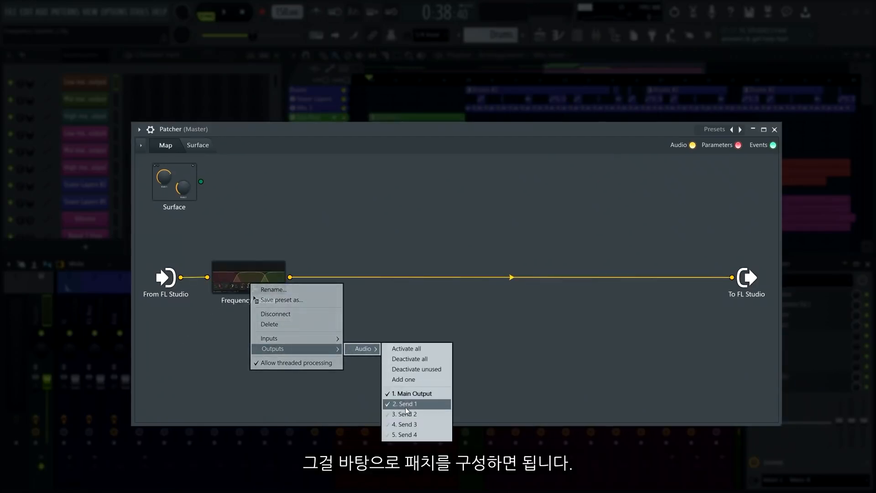
pyautogui.click(406, 413)
pyautogui.click(404, 422)
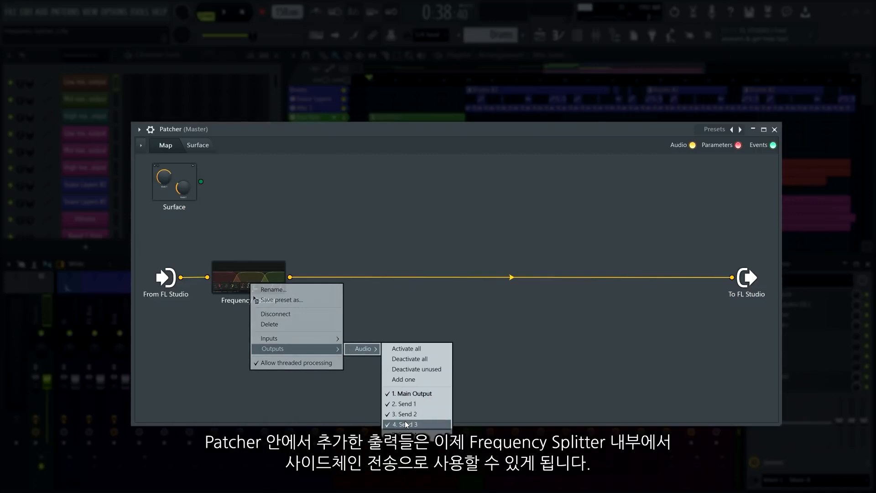
pyautogui.click(406, 394)
pyautogui.click(376, 366)
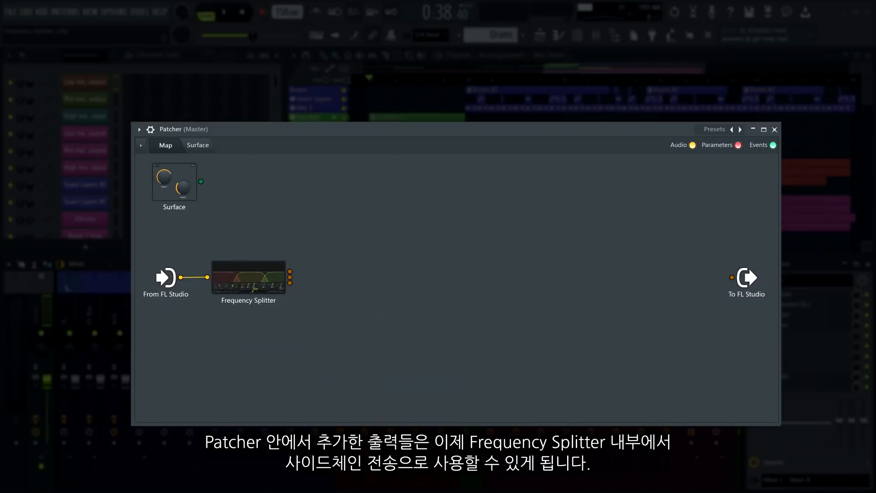
pyautogui.doubleClick(265, 282)
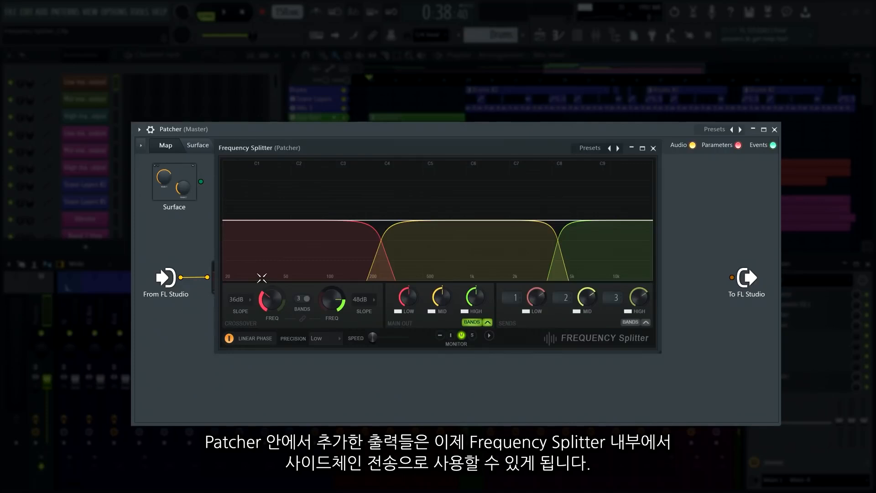